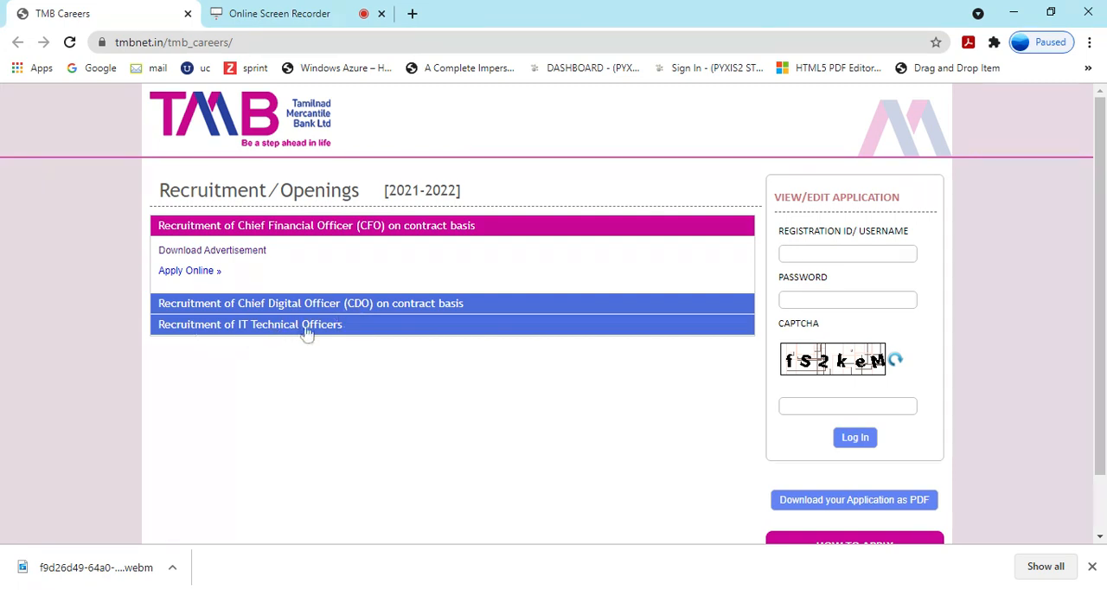
# Dismiss the download notice and highlight the Chartered Accountant qualification text in the CFO table
pyautogui.click(1092, 567)
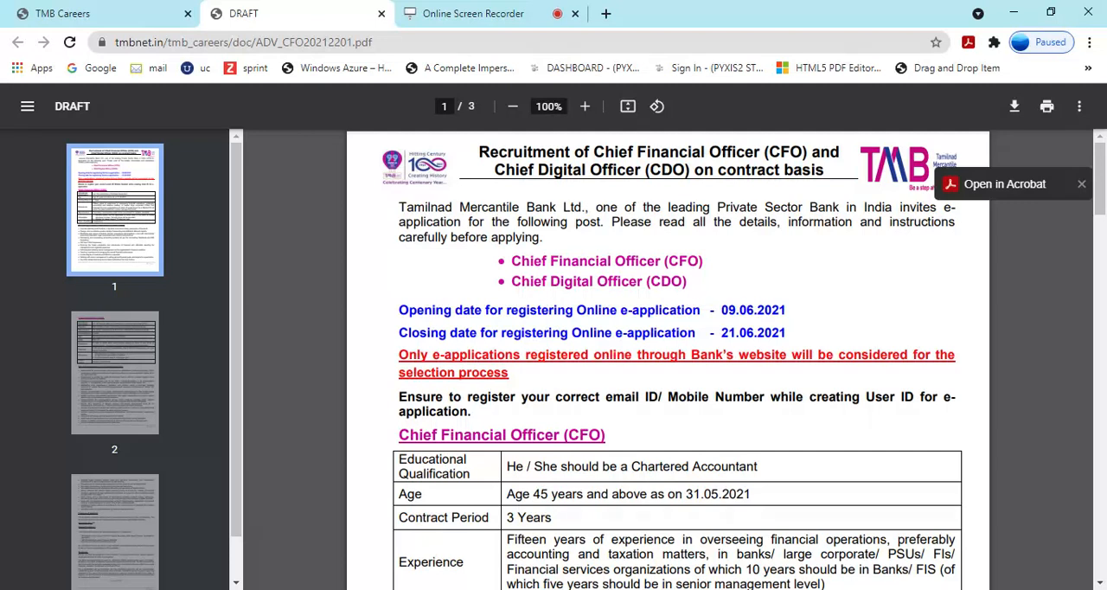
pyautogui.moveTo(1100, 173)
pyautogui.mouseDown()
pyautogui.moveTo(1100, 223)
pyautogui.moveTo(1099, 199)
pyautogui.mouseUp()
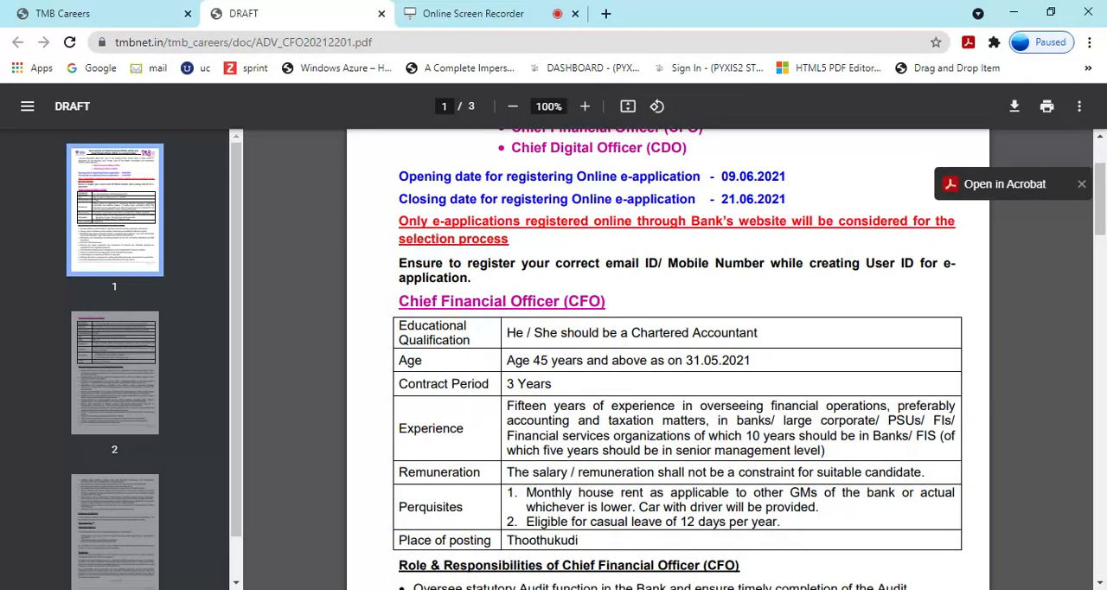
pyautogui.moveTo(610, 332); pyautogui.dragTo(714, 332)
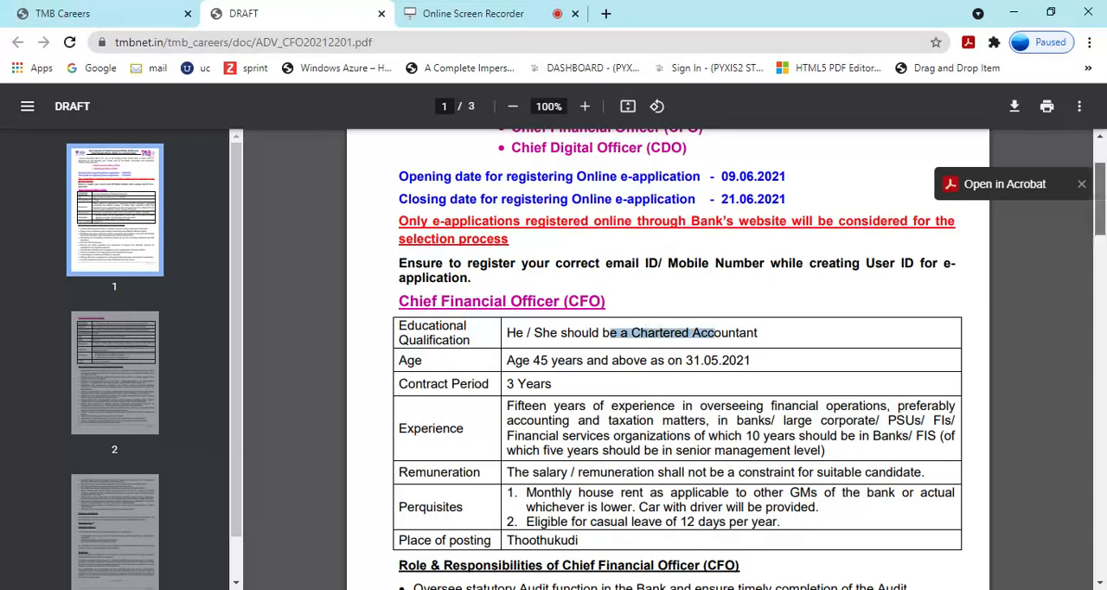
pyautogui.moveTo(1100, 199); pyautogui.dragTo(1099, 263)
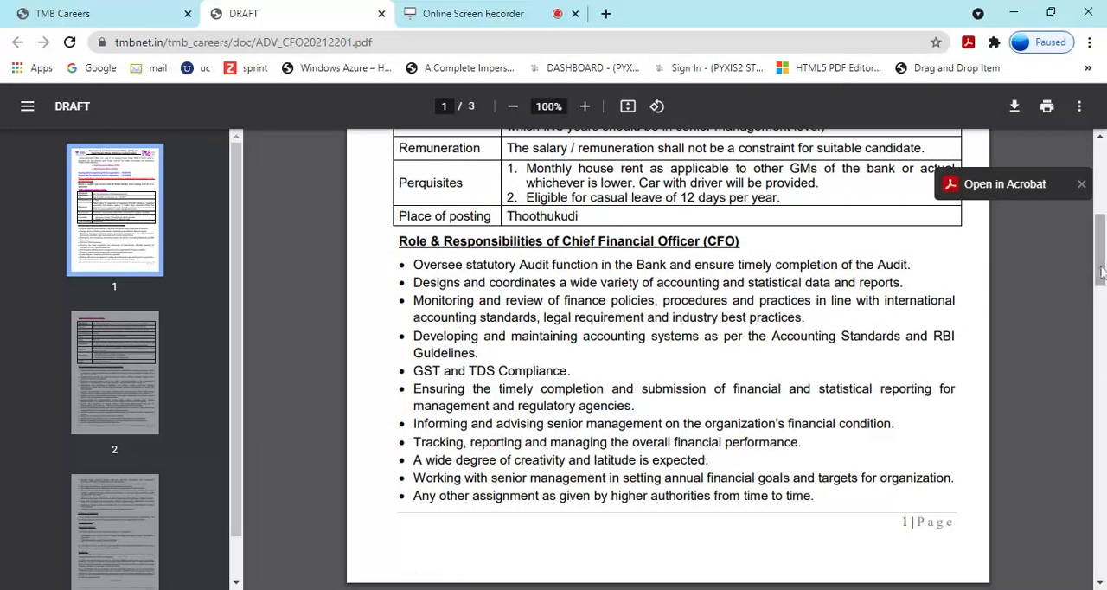
pyautogui.moveTo(1099, 260); pyautogui.dragTo(1100, 346)
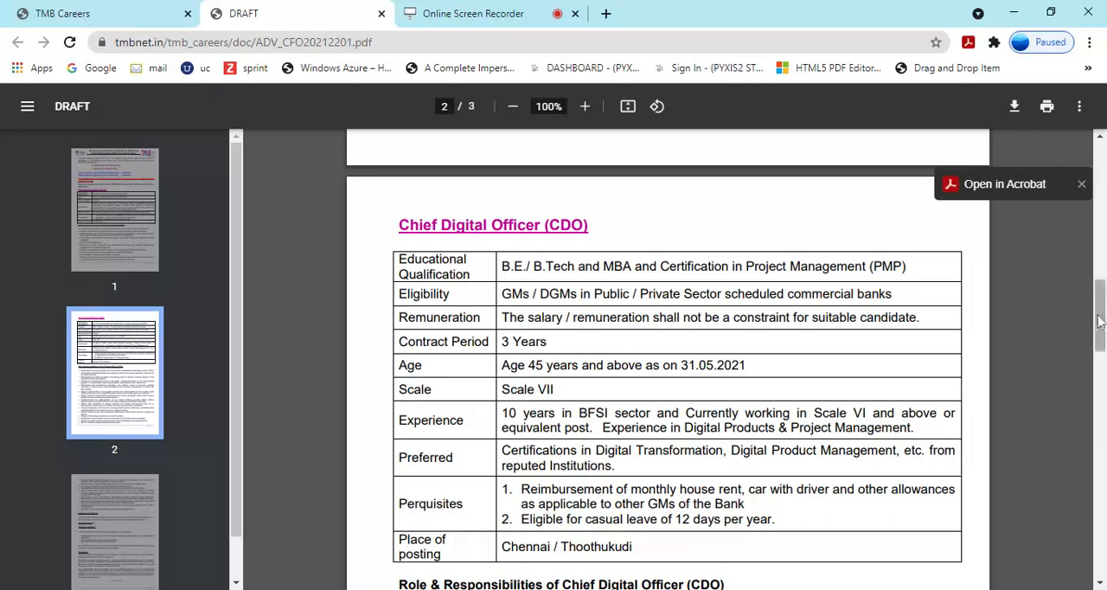
pyautogui.moveTo(1099, 320); pyautogui.dragTo(1066, 503)
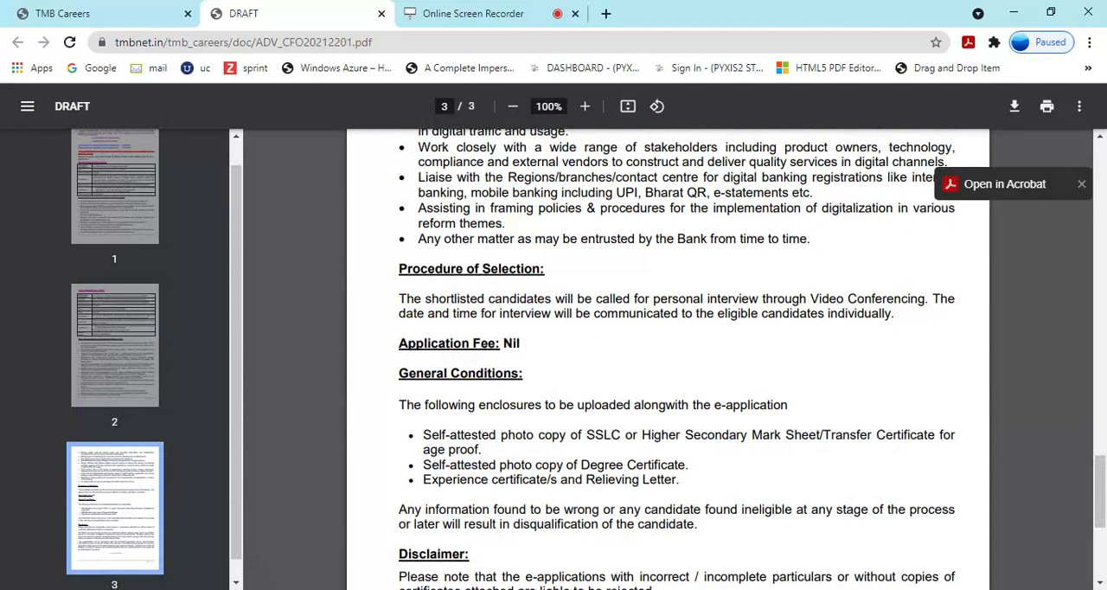
# Highlight the video conferencing interview detail on page 3, then return to the TMB Careers openings page
pyautogui.moveTo(634, 298); pyautogui.dragTo(908, 298)
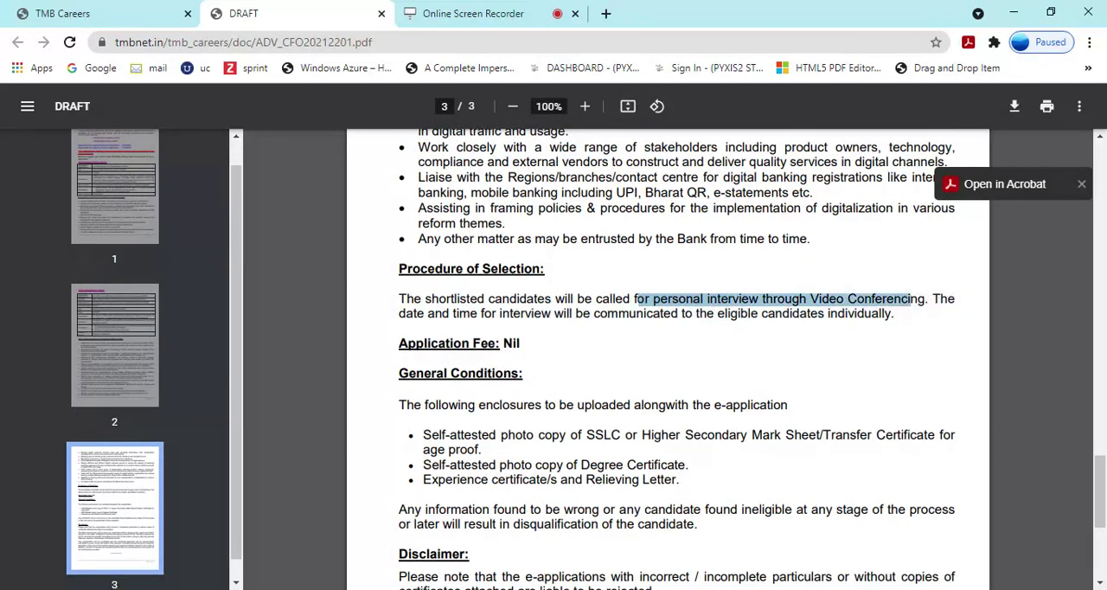
pyautogui.click(738, 370)
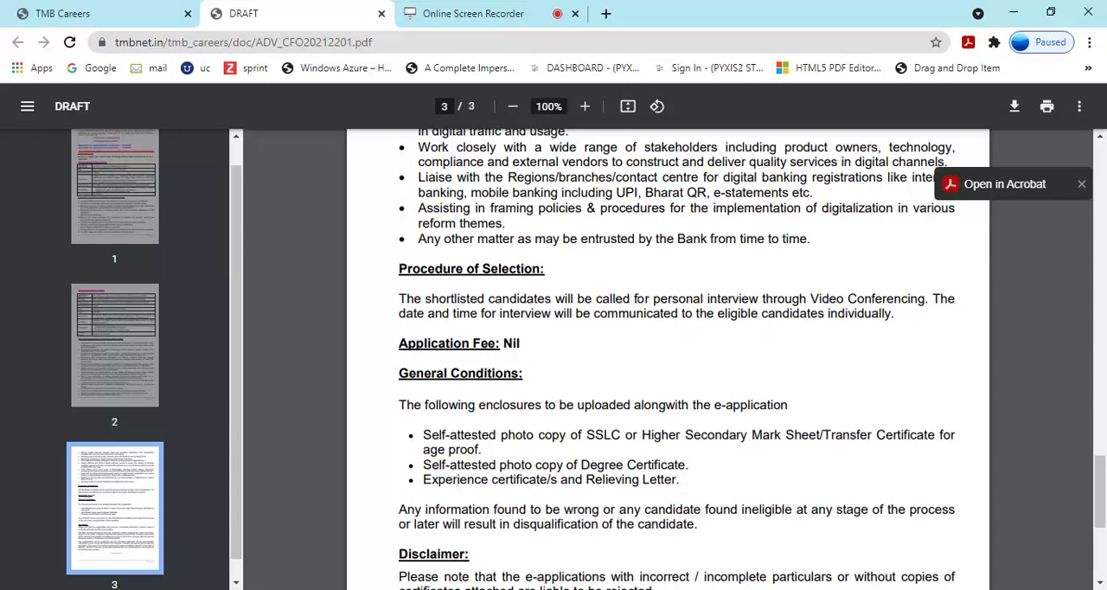
pyautogui.moveTo(1100, 484); pyautogui.dragTo(1094, 108)
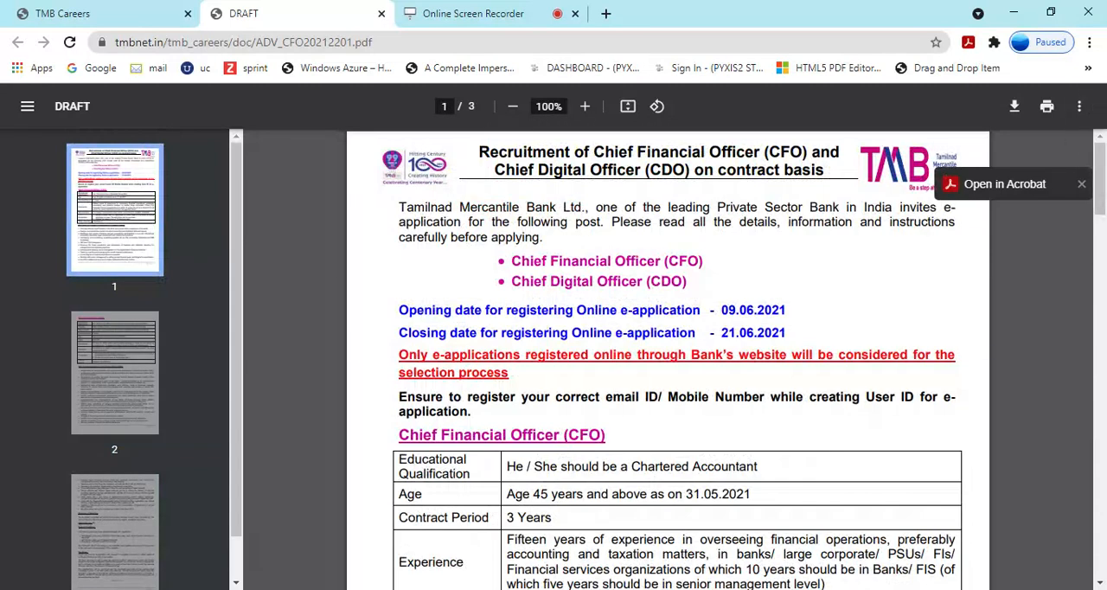
pyautogui.click(143, 13)
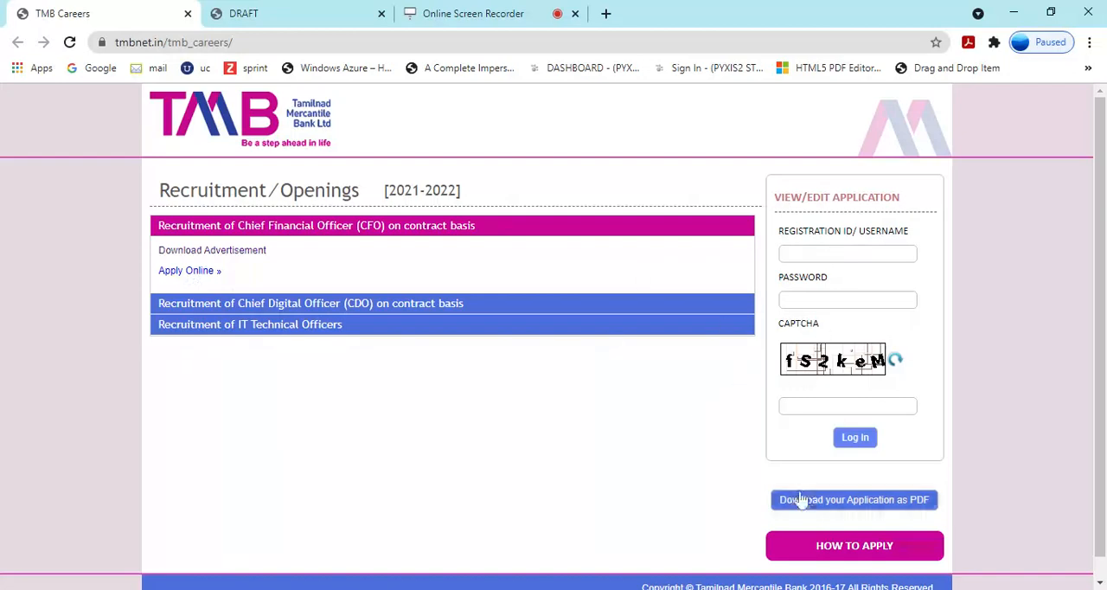
# Expand the Chief Digital Officer opening, then return and expand the IT Technical Officers opening
pyautogui.click(397, 305)
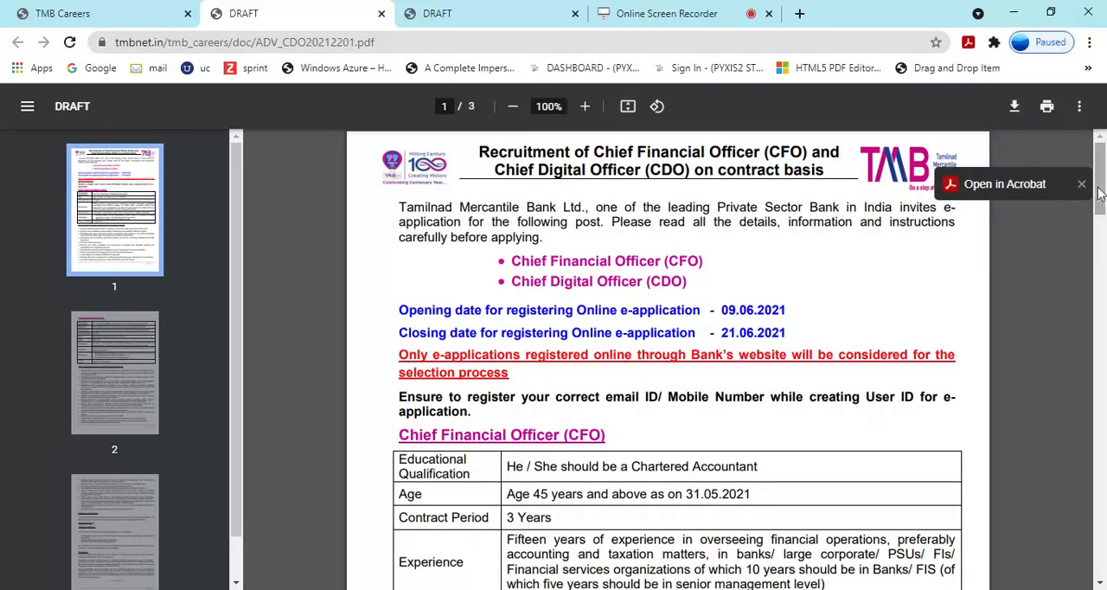
pyautogui.moveTo(1100, 177); pyautogui.dragTo(1100, 342)
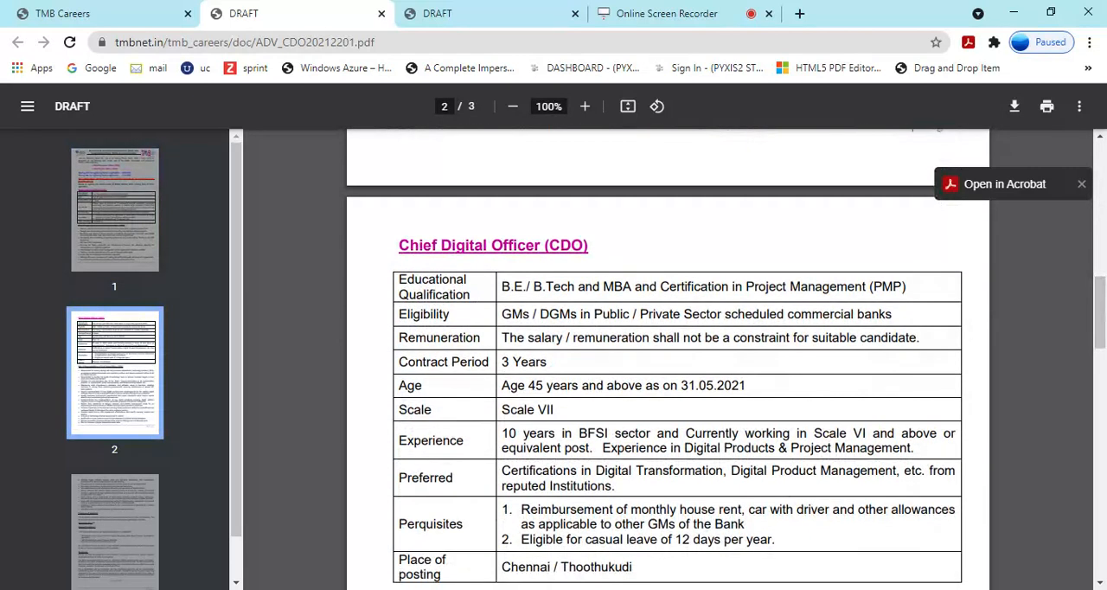
pyautogui.click(40, 13)
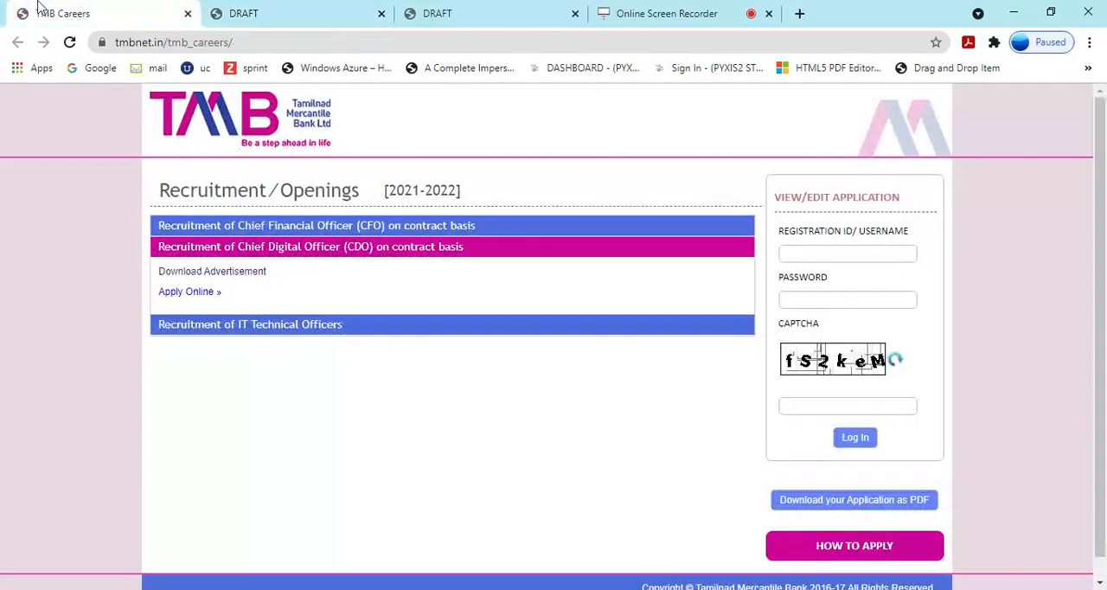
pyautogui.click(228, 325)
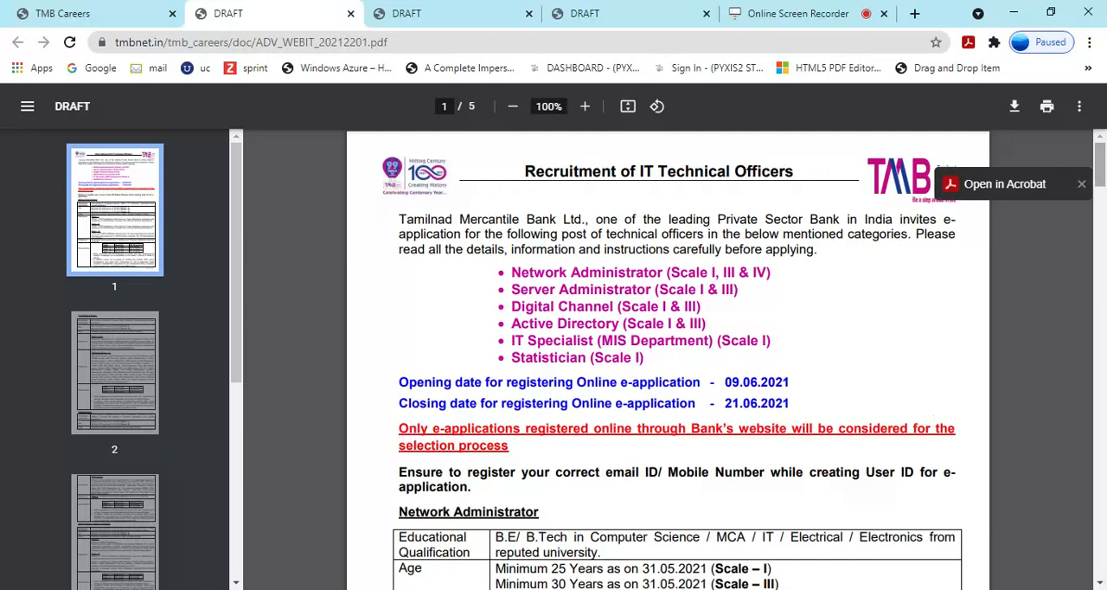
# Dismiss the Acrobat suggestion and highlight the Network Administrator heading on the way to page 2
pyautogui.click(1081, 184)
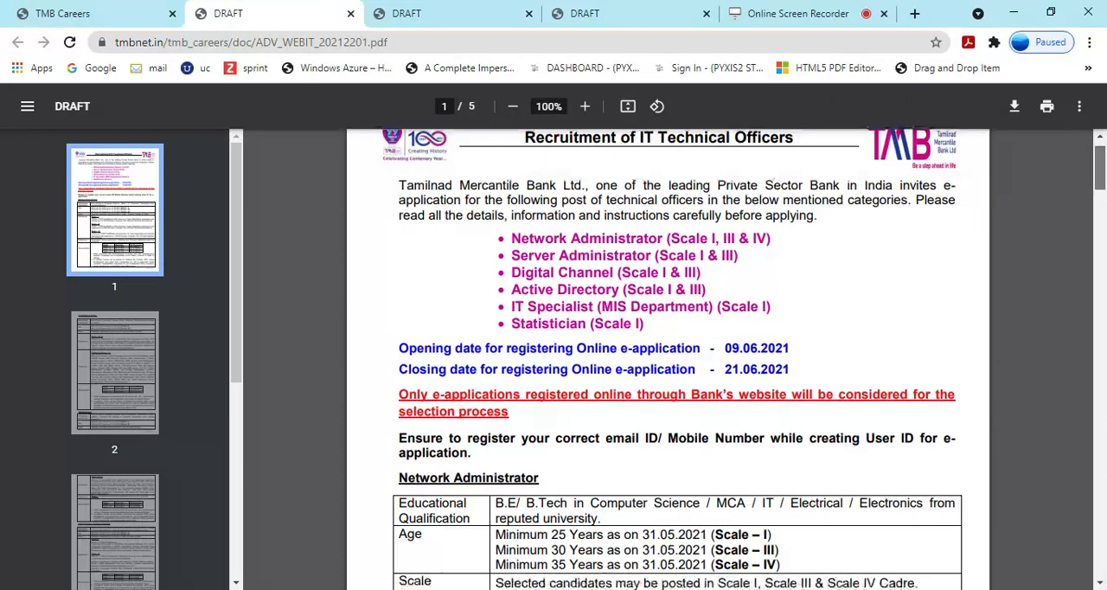
pyautogui.moveTo(1099, 164); pyautogui.dragTo(1099, 186)
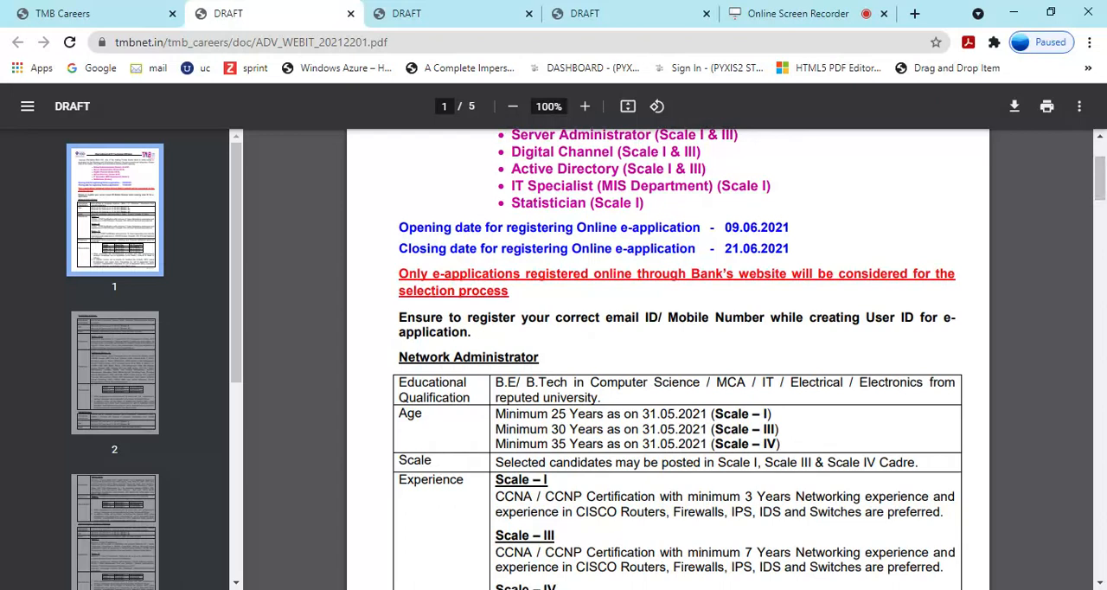
pyautogui.moveTo(398, 356); pyautogui.dragTo(541, 356)
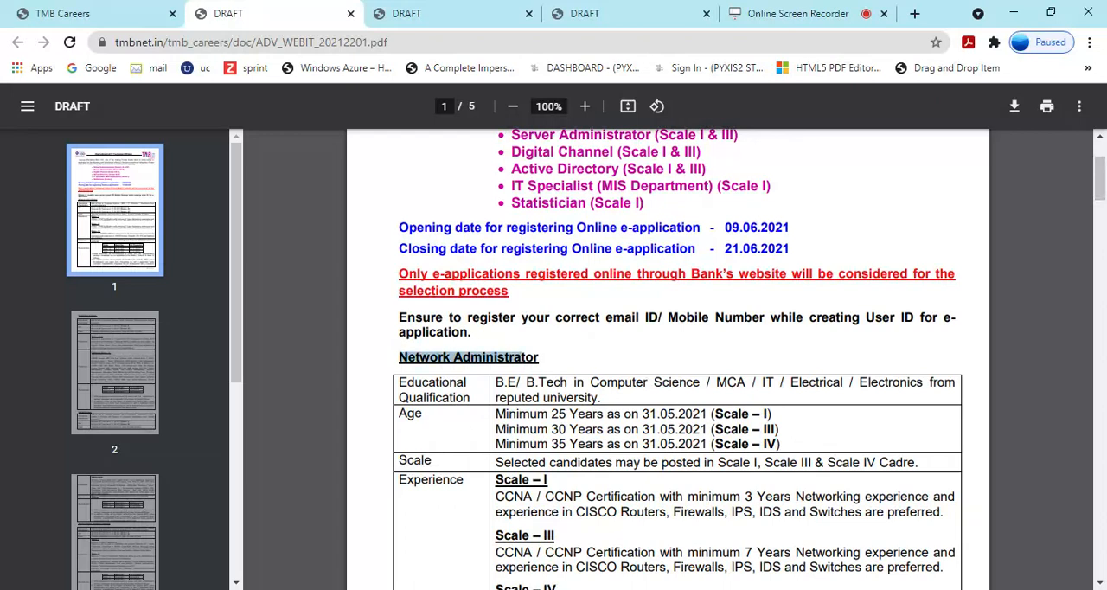
pyautogui.click(637, 348)
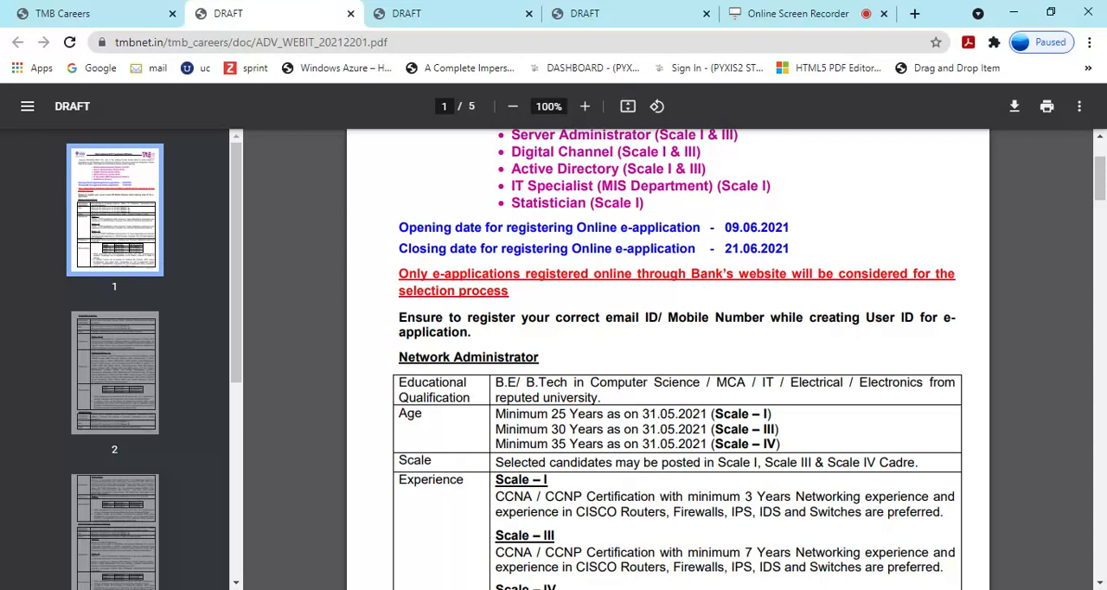
pyautogui.moveTo(1099, 178); pyautogui.dragTo(1100, 199)
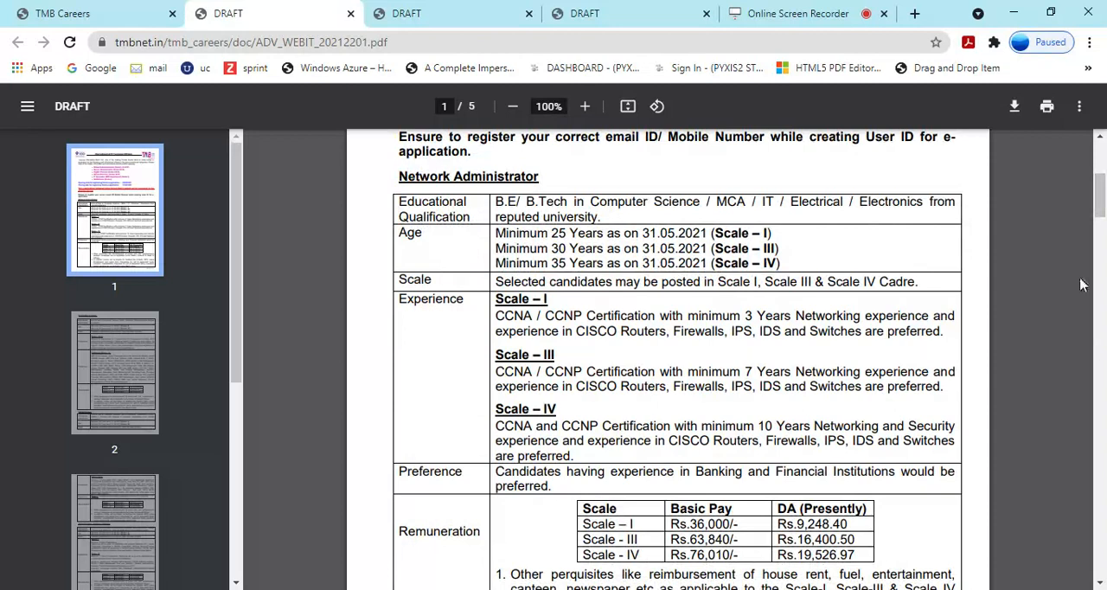
pyautogui.moveTo(1098, 196); pyautogui.dragTo(1099, 208)
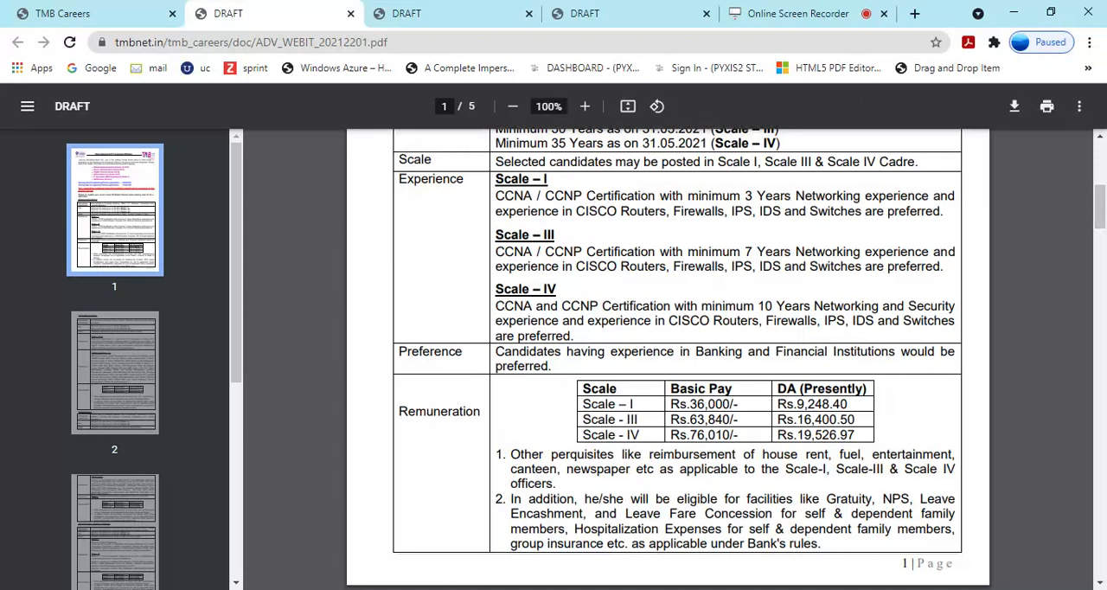
pyautogui.moveTo(1099, 208); pyautogui.dragTo(1099, 249)
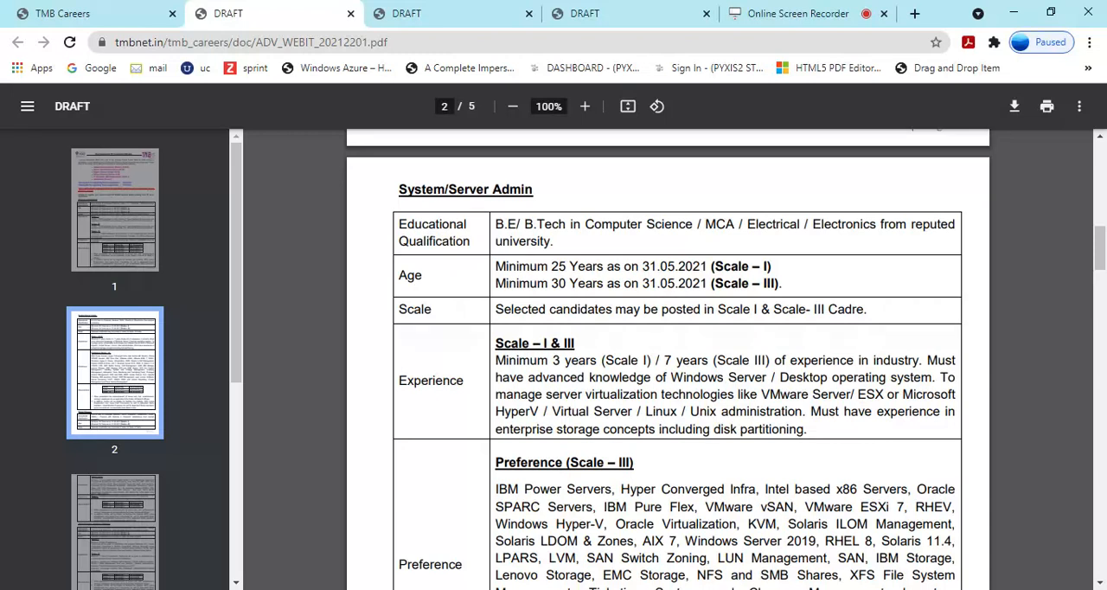
pyautogui.moveTo(1099, 248); pyautogui.dragTo(1099, 268)
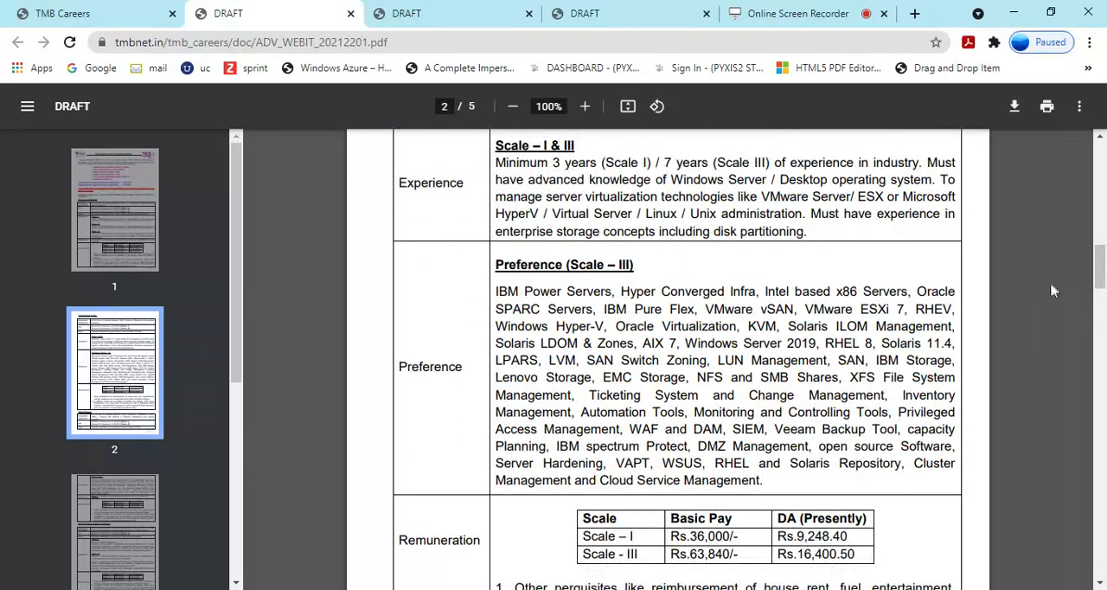
pyautogui.moveTo(1099, 268); pyautogui.dragTo(1100, 307)
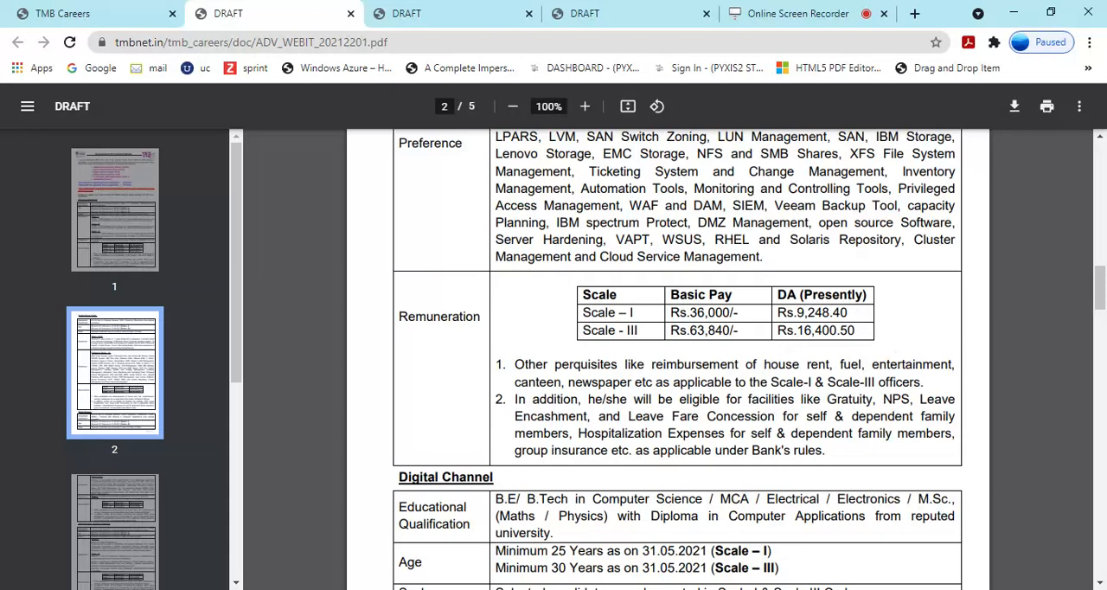
pyautogui.moveTo(1100, 285); pyautogui.dragTo(1100, 311)
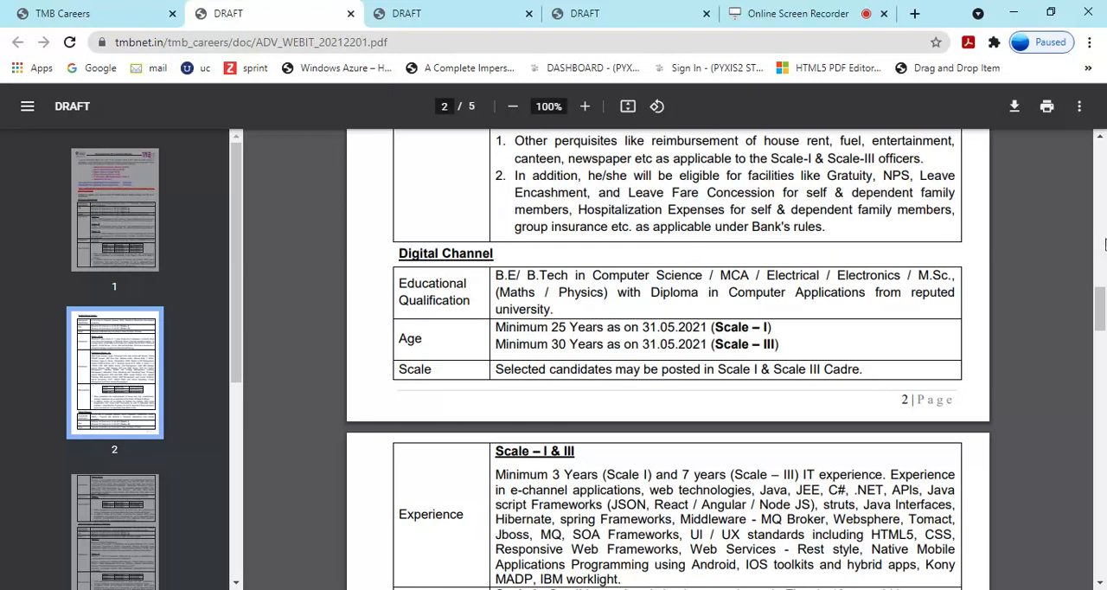
pyautogui.moveTo(1099, 312); pyautogui.dragTo(1099, 327)
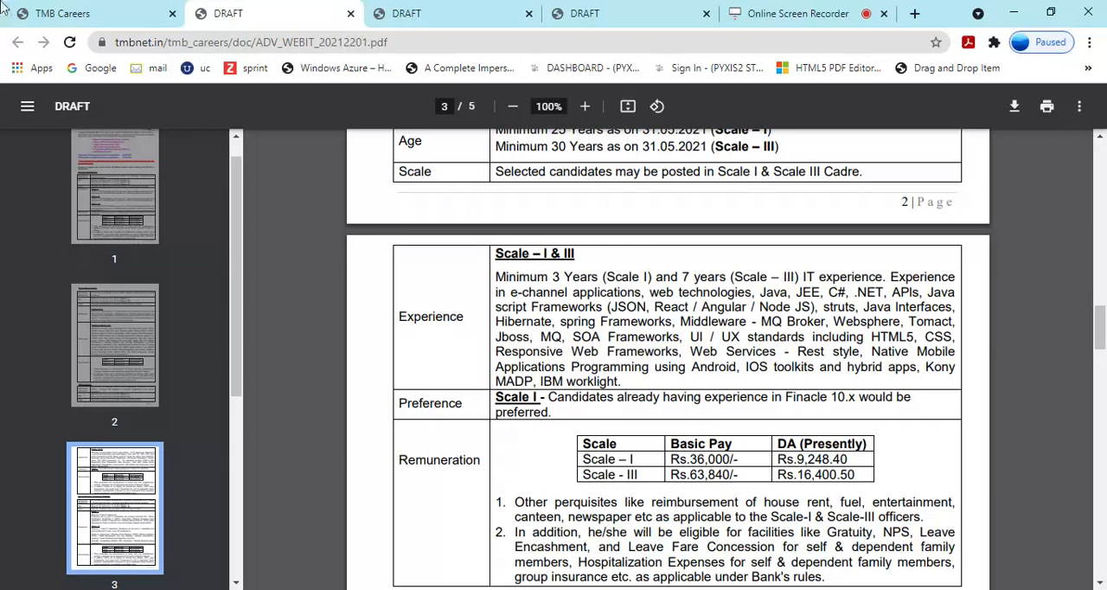
pyautogui.moveTo(1101, 337); pyautogui.dragTo(1102, 363)
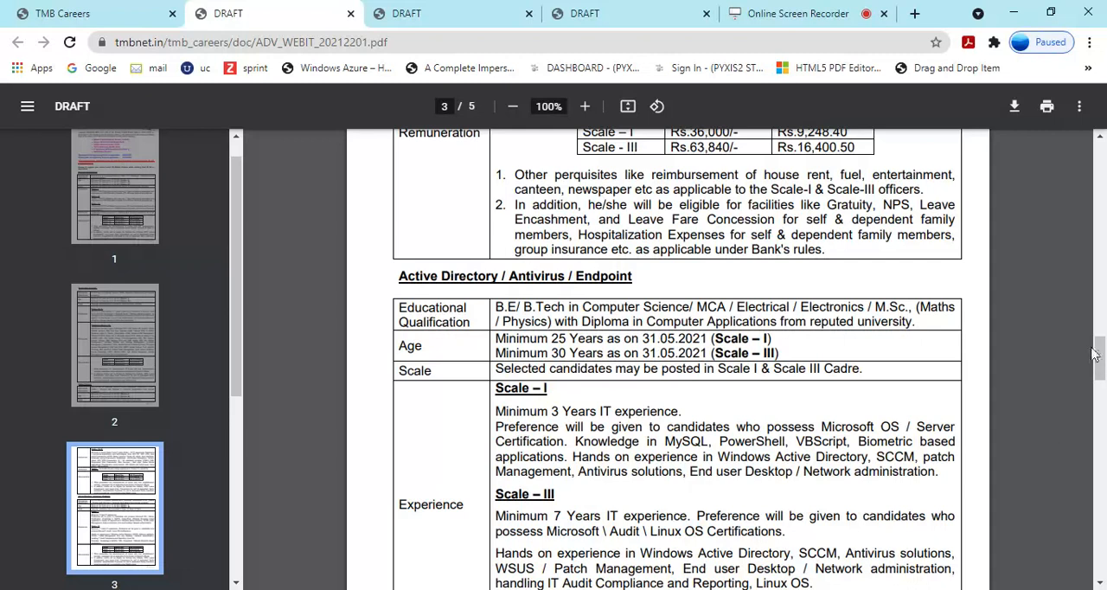
pyautogui.moveTo(1099, 356); pyautogui.dragTo(1099, 387)
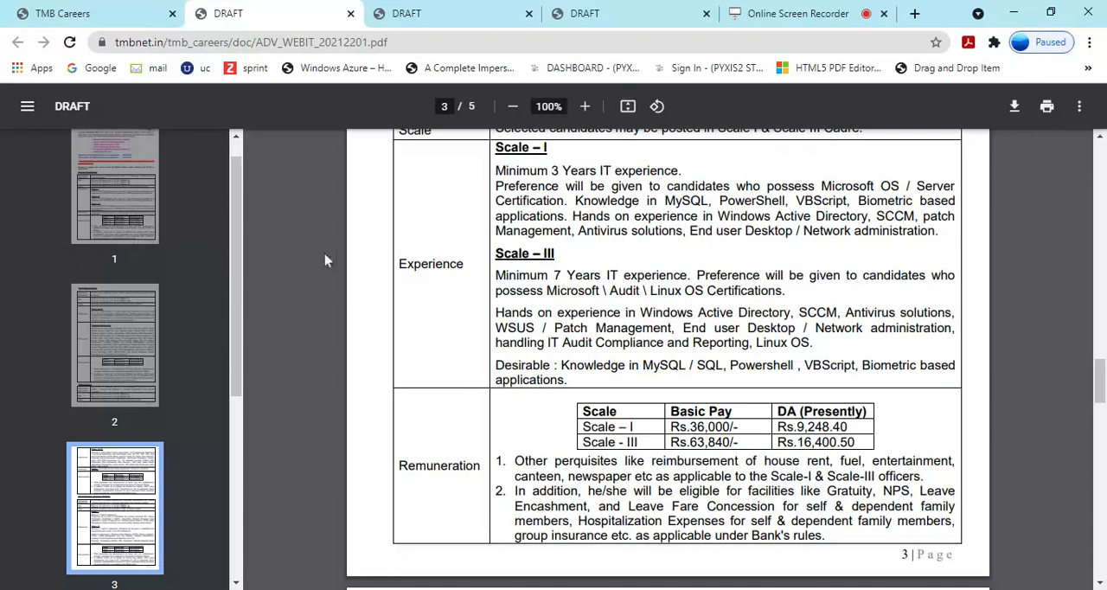
pyautogui.moveTo(1100, 380); pyautogui.dragTo(1099, 424)
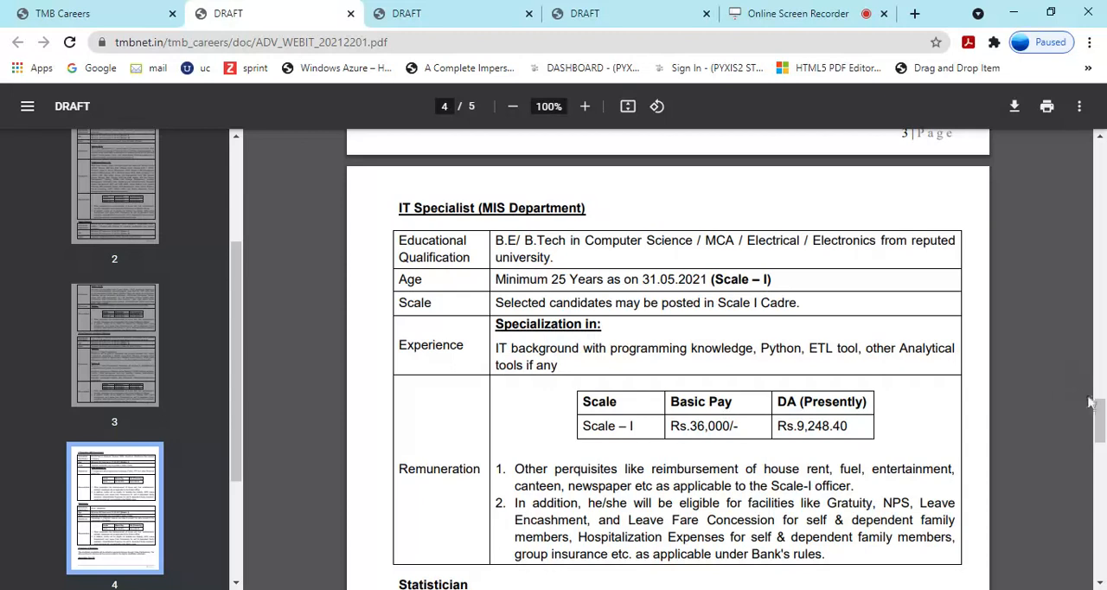
pyautogui.moveTo(1098, 413); pyautogui.dragTo(1081, 439)
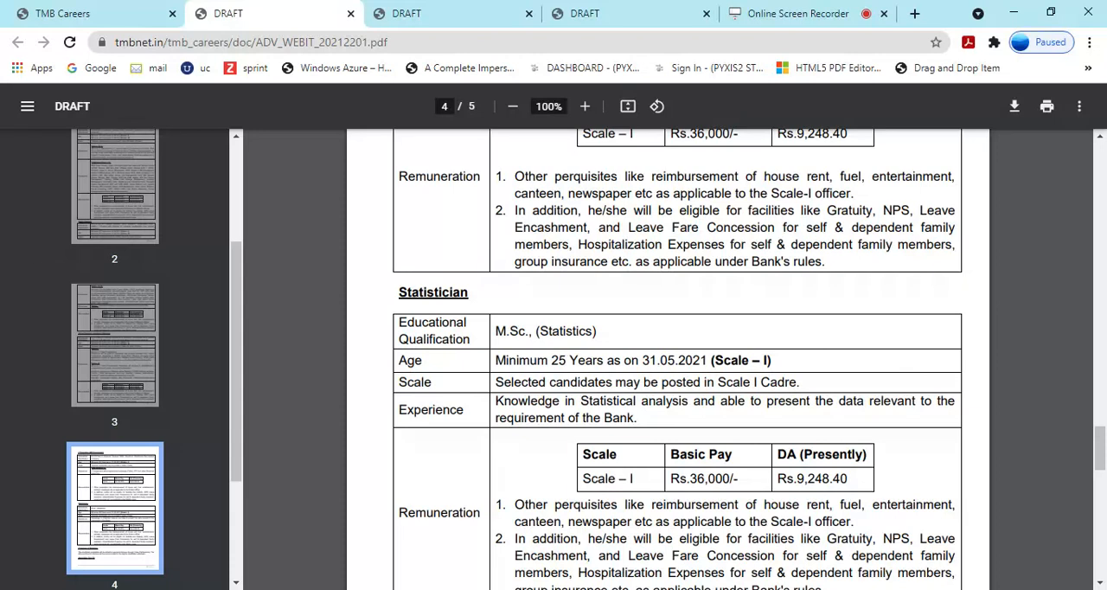
pyautogui.moveTo(1099, 445); pyautogui.dragTo(1099, 484)
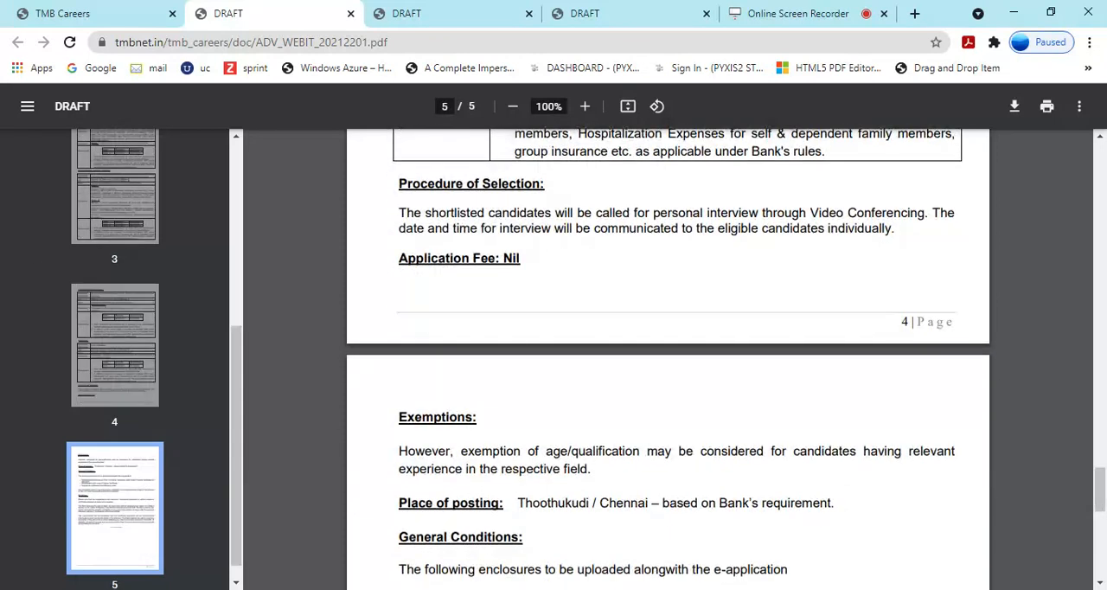
# Highlight the video conferencing interview phrase and the posting location Chennai
pyautogui.moveTo(595, 213); pyautogui.dragTo(864, 212)
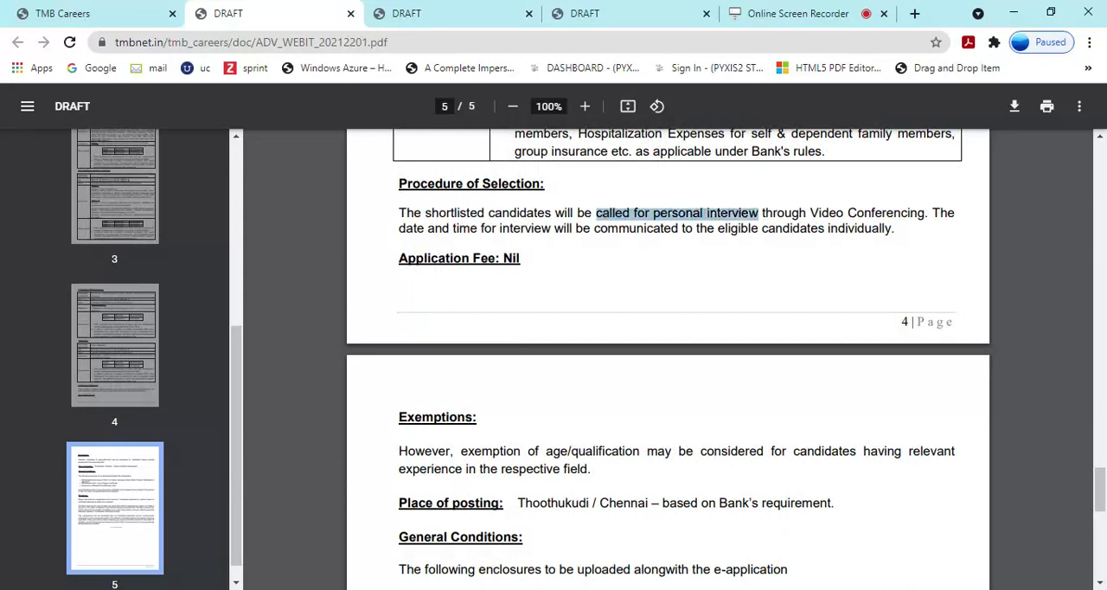
pyautogui.click(786, 272)
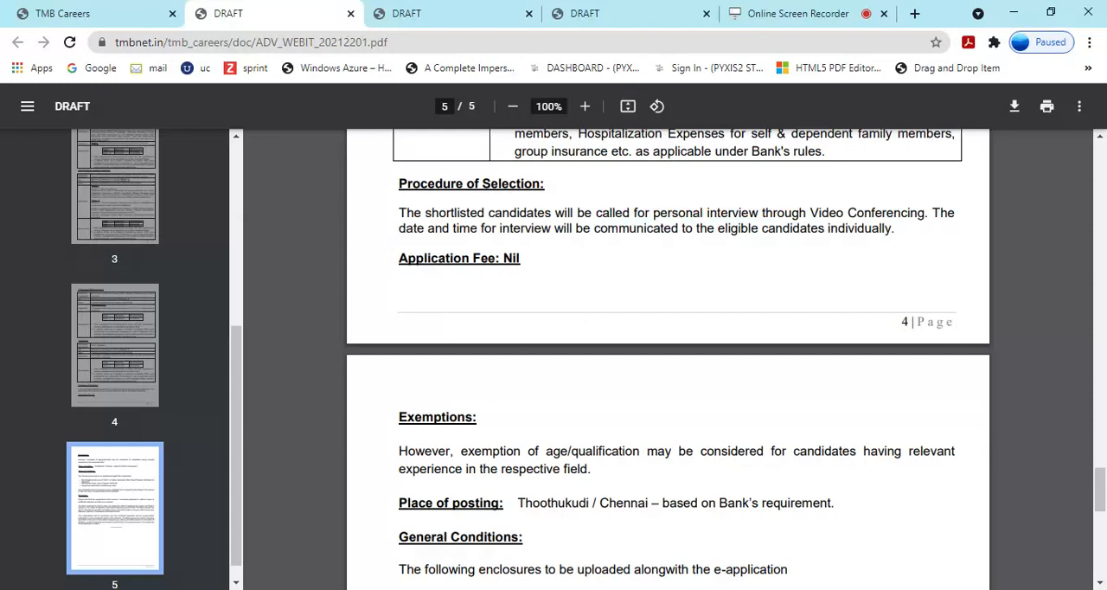
pyautogui.doubleClick(553, 503)
pyautogui.doubleClick(622, 502)
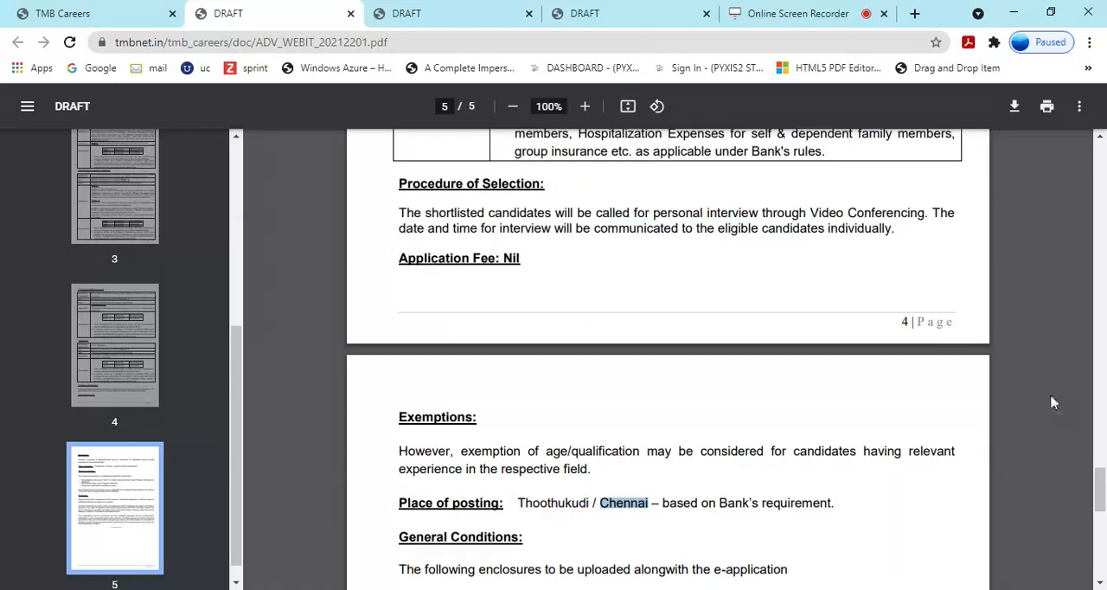
pyautogui.moveTo(1099, 489); pyautogui.dragTo(1099, 530)
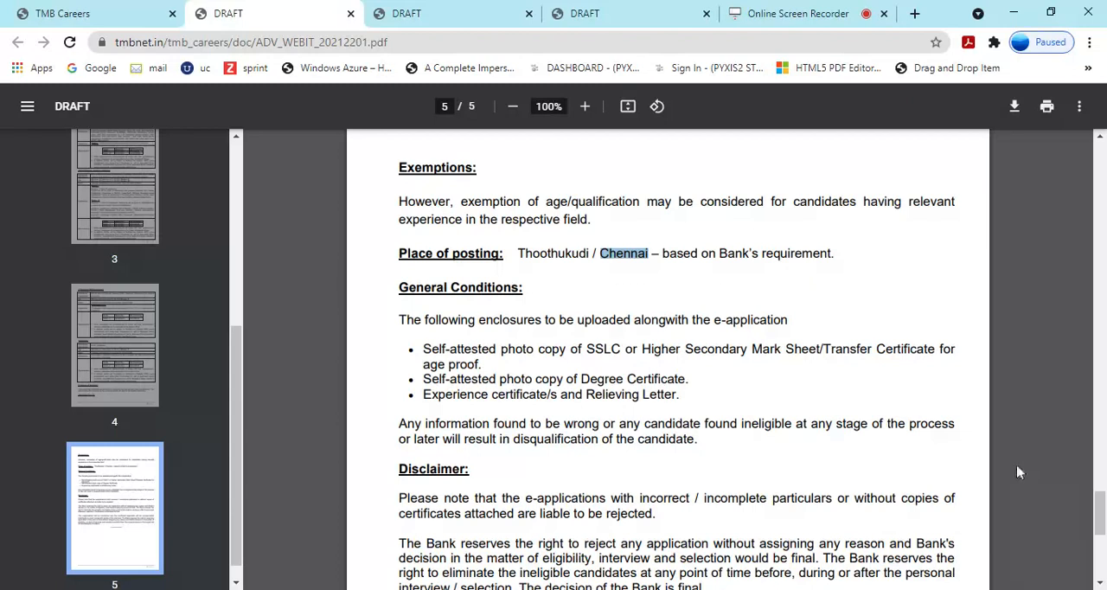
pyautogui.moveTo(1099, 512); pyautogui.dragTo(1099, 142)
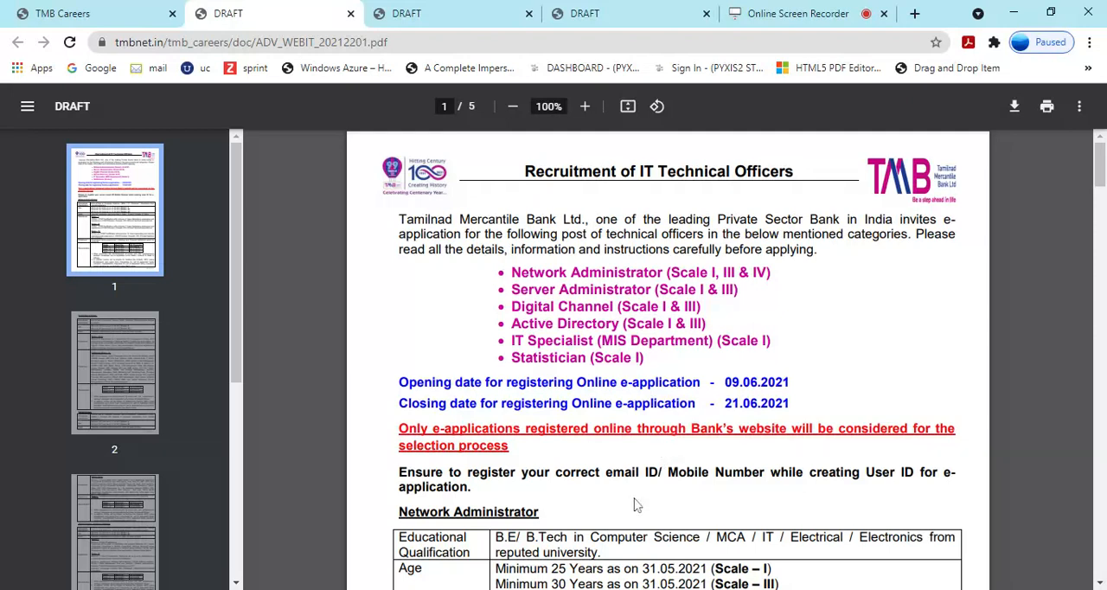
# Switch to the CFO/CDO recruitment PDF tab showing page 1
pyautogui.click(585, 13)
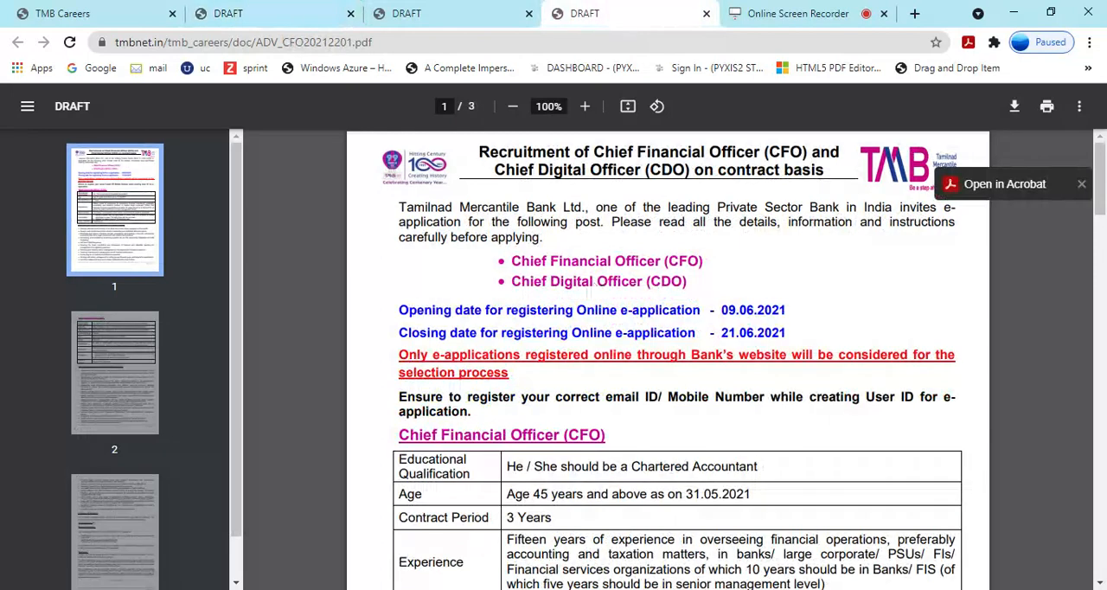